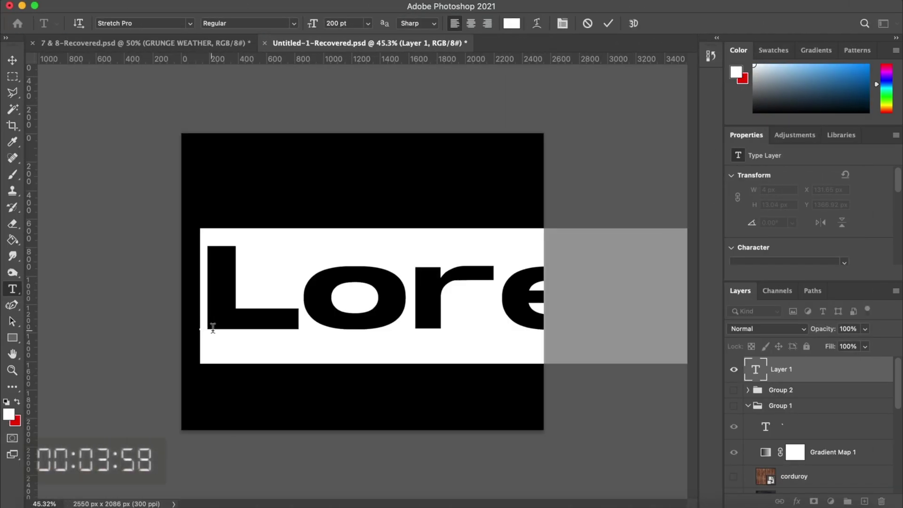
Finish typing BLUR, scale it across the canvas, and convert its layer to a smart object.
type("BL")
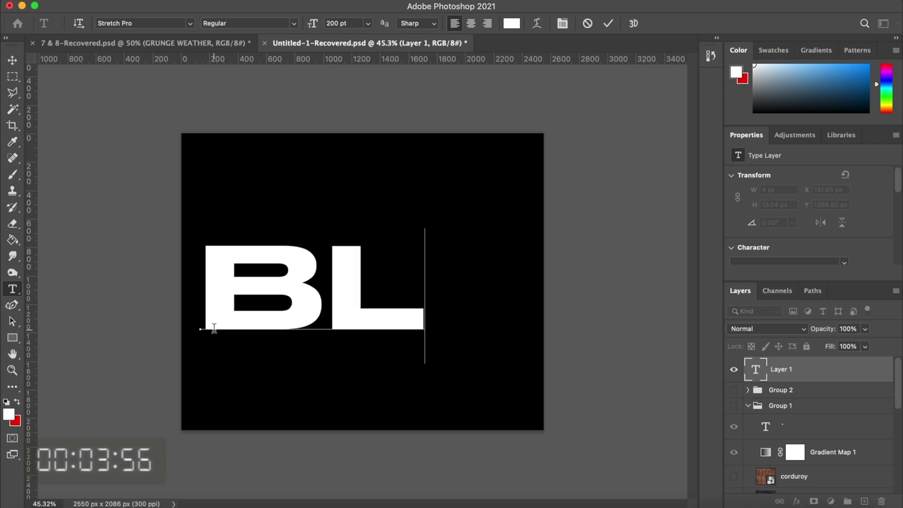
type("UR")
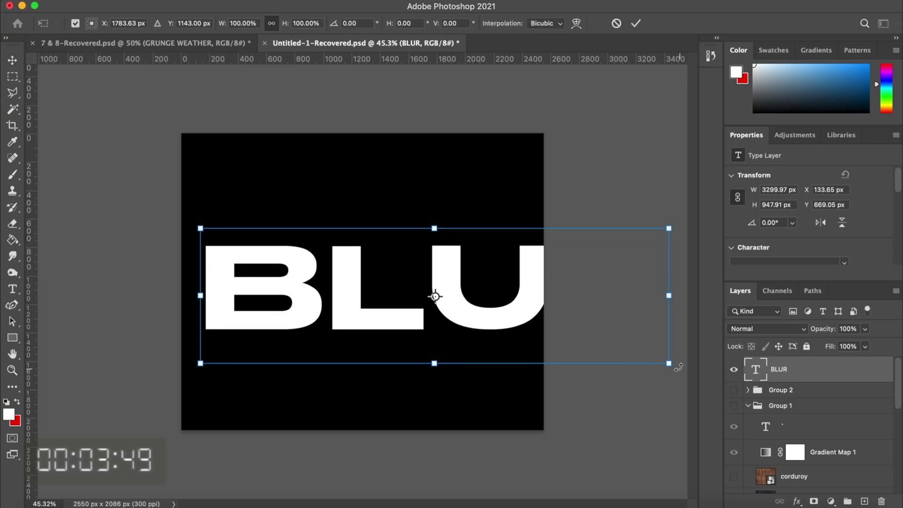
left_click_drag(669, 363, 522, 322)
right_click(741, 476)
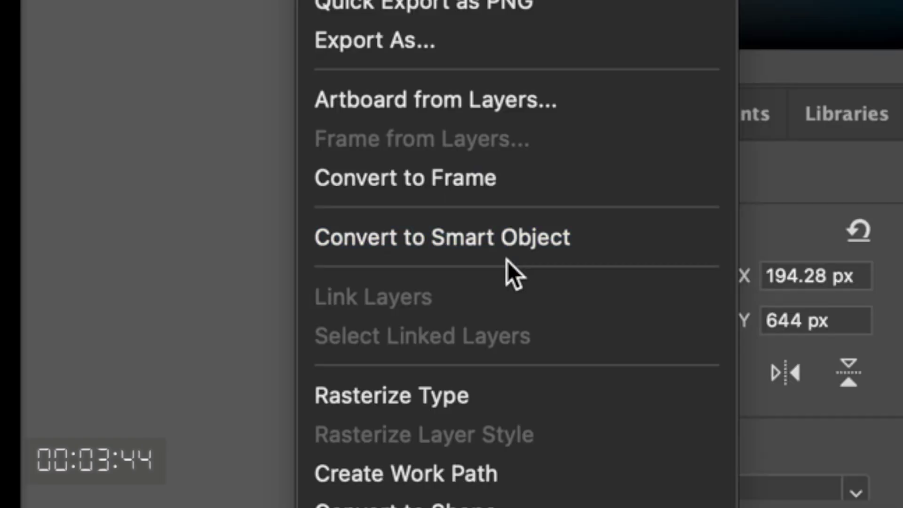
left_click(427, 242)
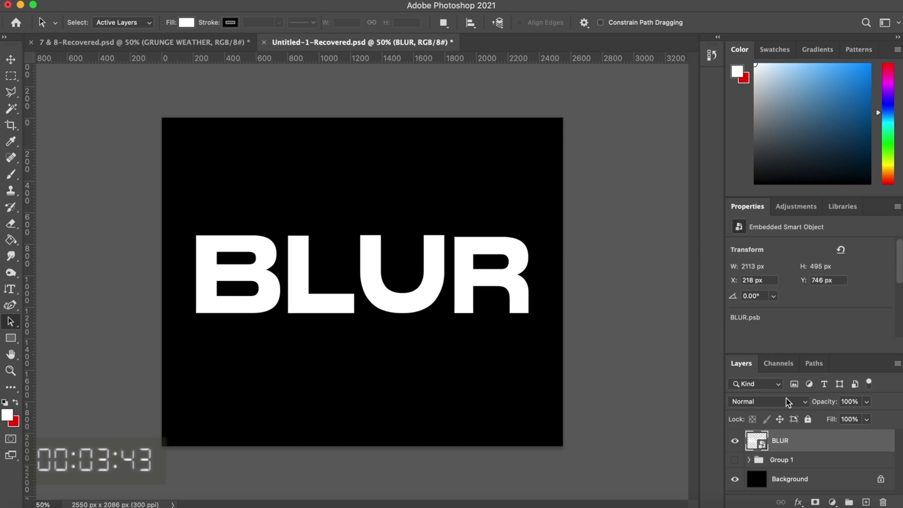
Add a Threshold adjustment layer above the BLUR smart object.
left_click(794, 206)
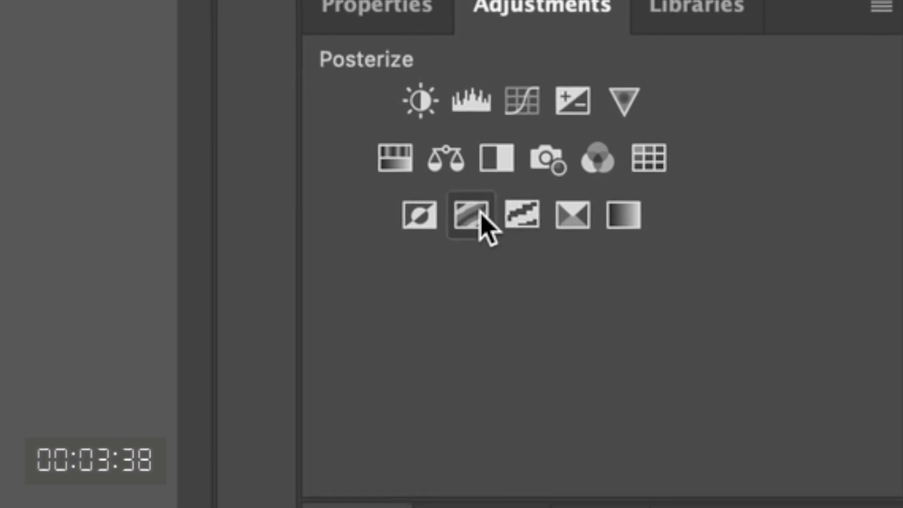
left_click(530, 214)
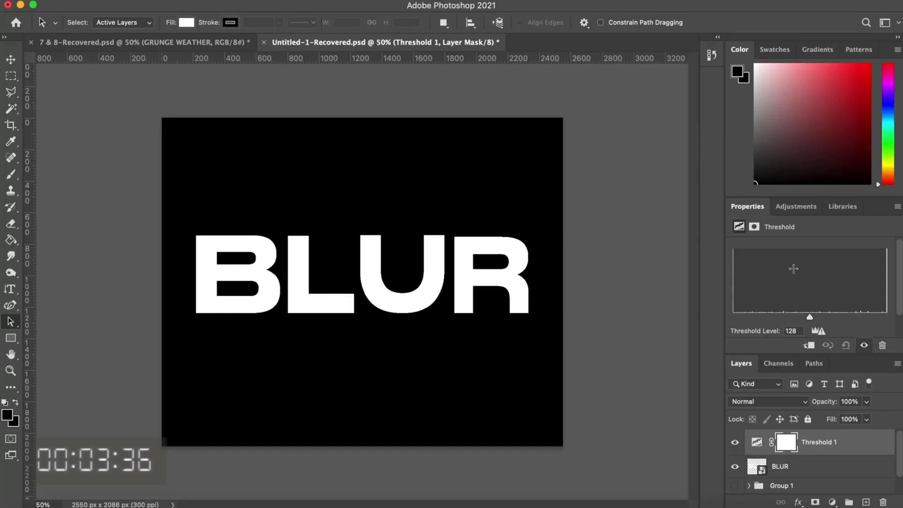
left_click(799, 465)
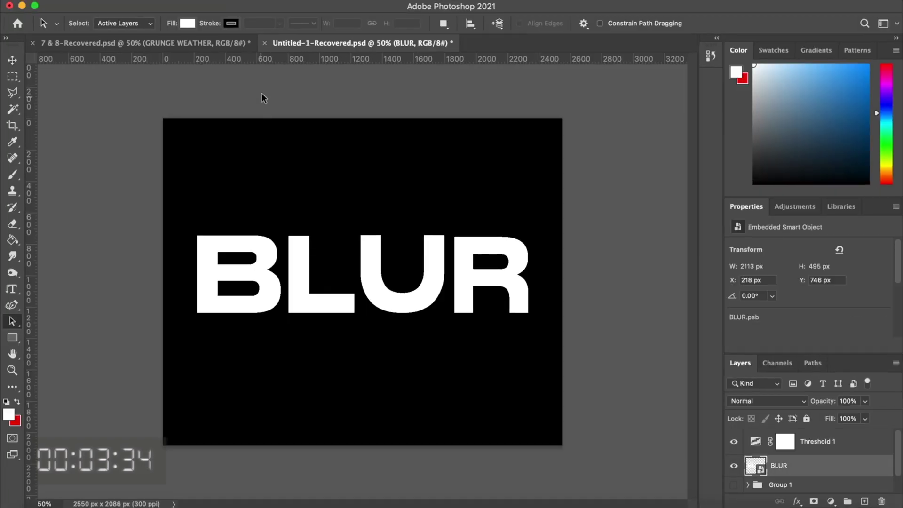
Apply a roughly 40 px Gaussian Blur to BLUR and lower the Threshold level to 104.
left_click(294, 1)
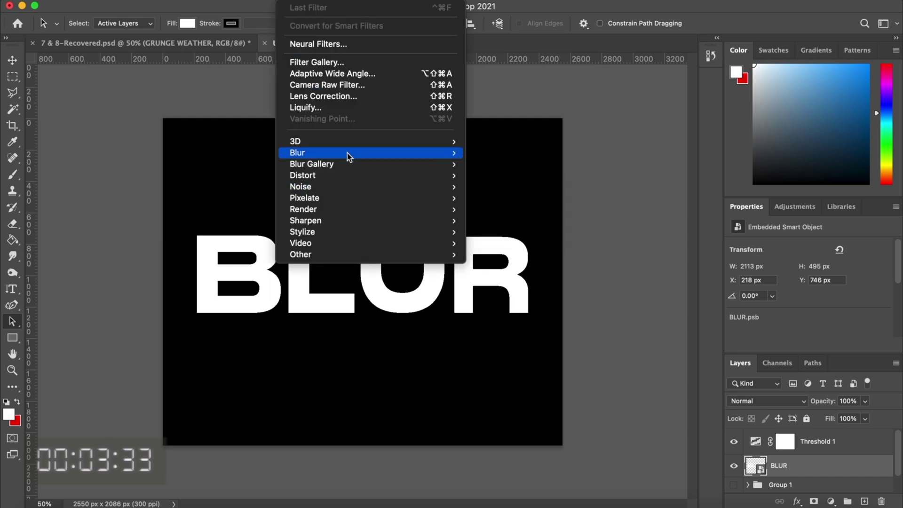
mouse_move(379, 153)
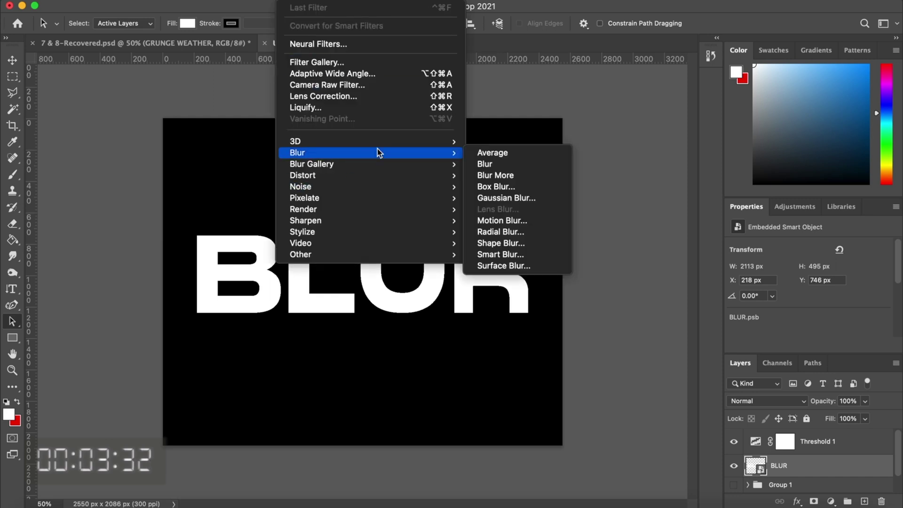
left_click(506, 198)
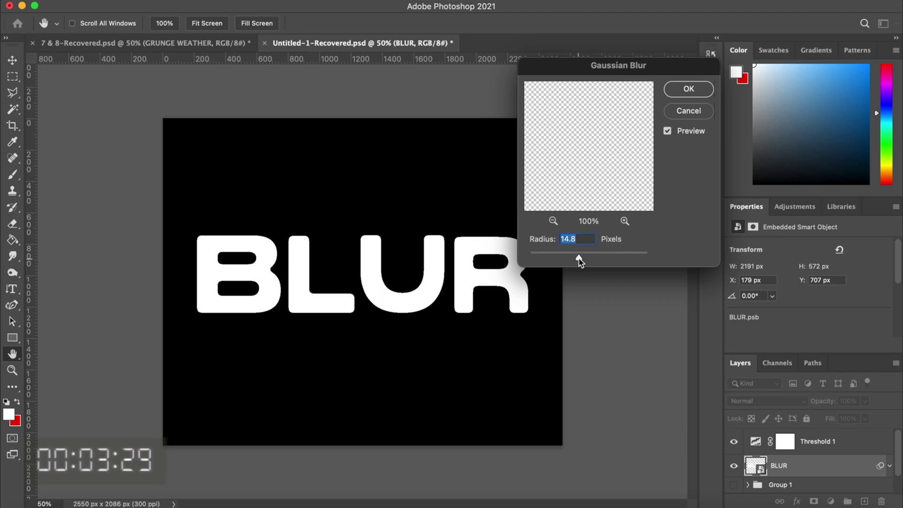
left_click_drag(582, 262, 589, 262)
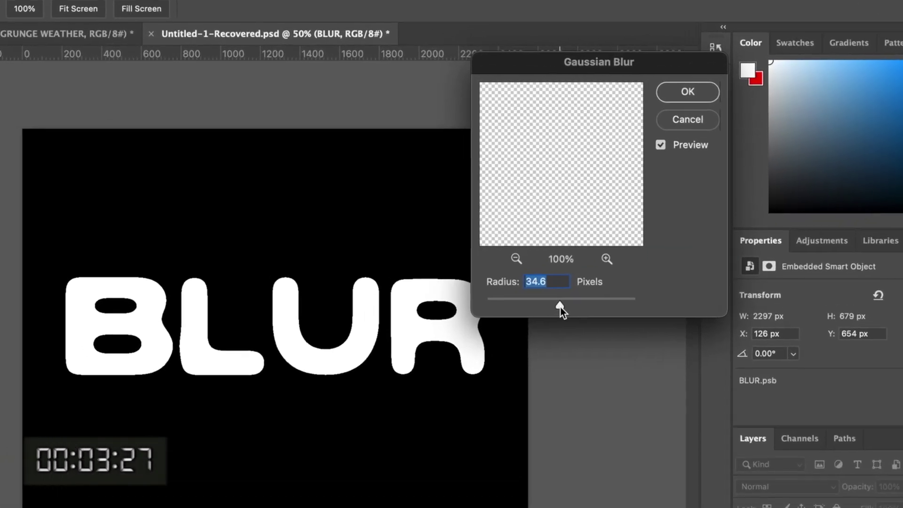
left_click_drag(560, 307, 561, 306)
left_click_drag(561, 306, 562, 307)
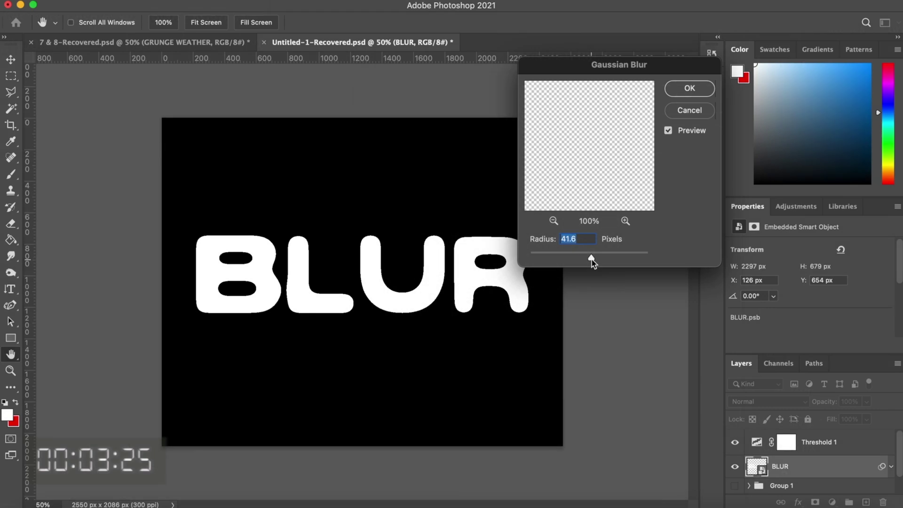
left_click_drag(590, 262, 591, 263)
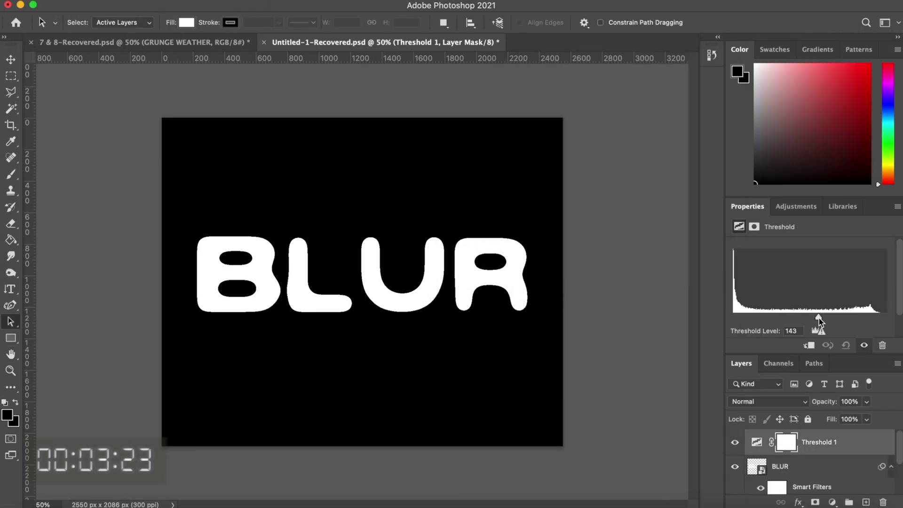
left_click_drag(819, 318, 796, 317)
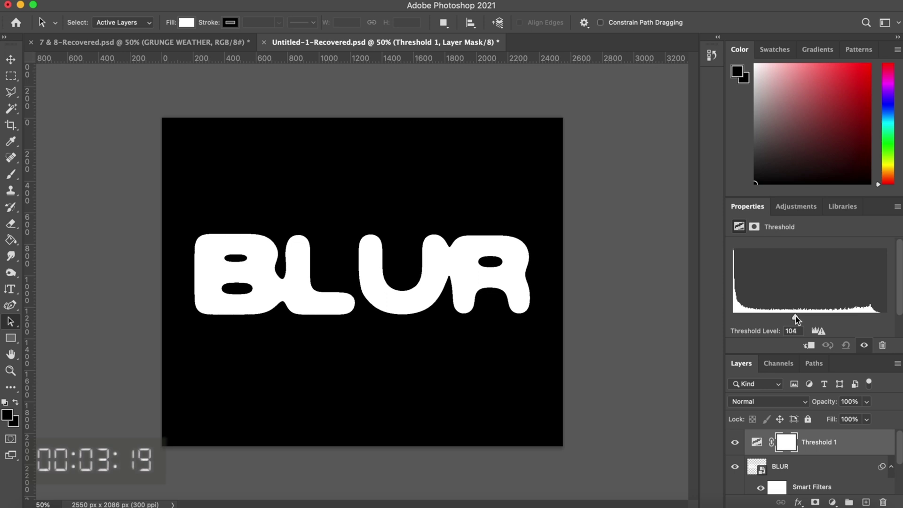
Add a Gradient Map using the second swatch in KMIXC Gradient Map Pack > KMIXC GRADIENTS.
left_click(796, 206)
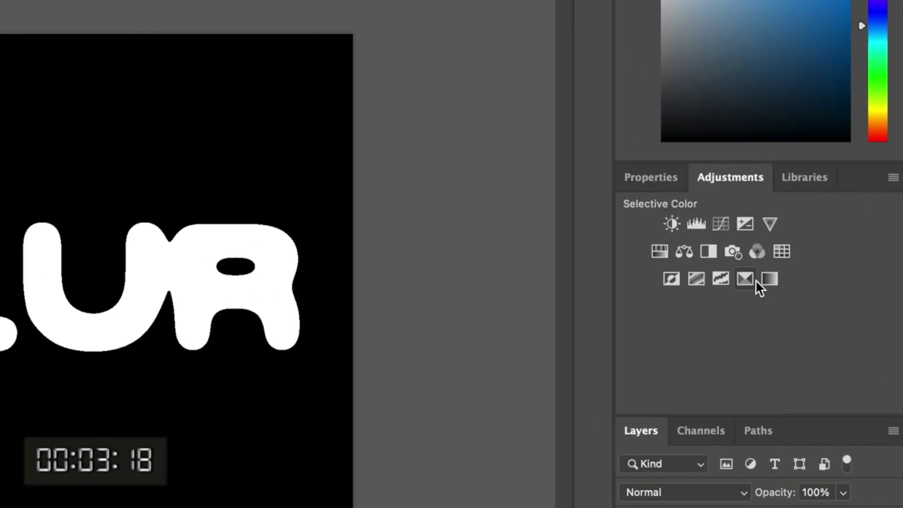
left_click(820, 269)
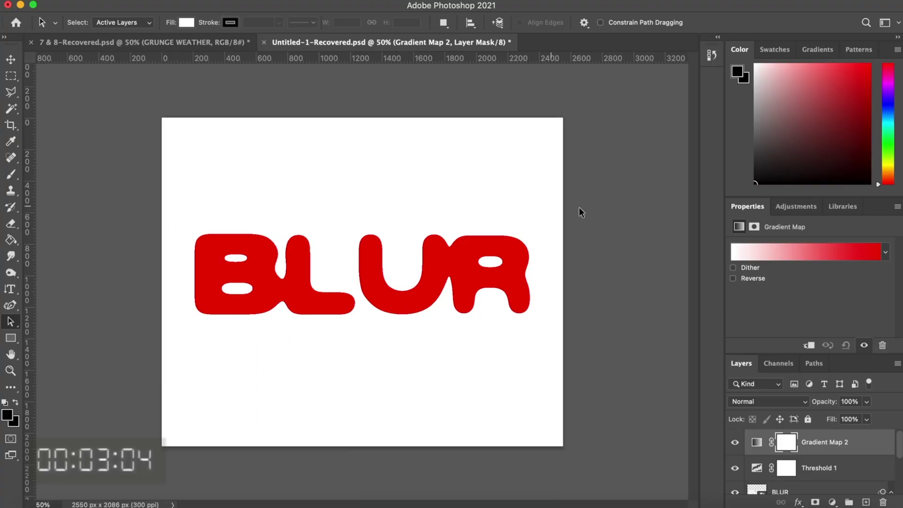
left_click(888, 253)
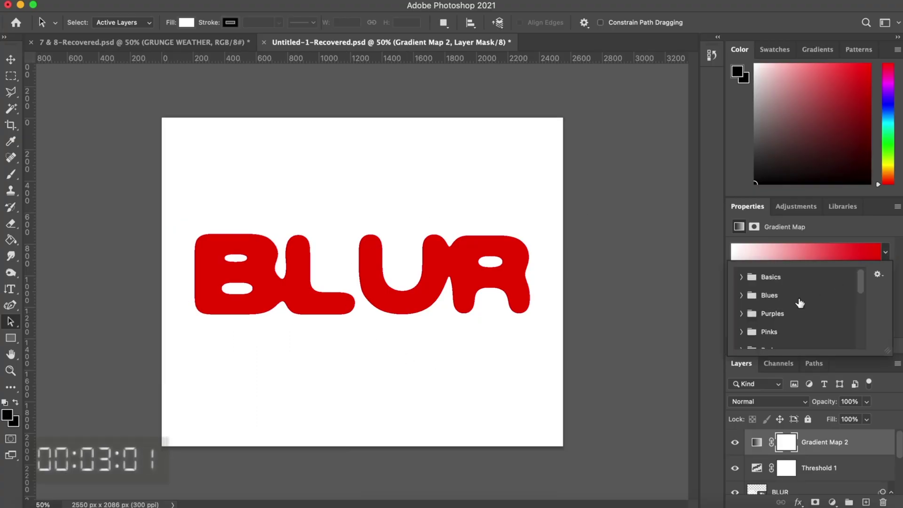
scroll(780, 313, "down", 5)
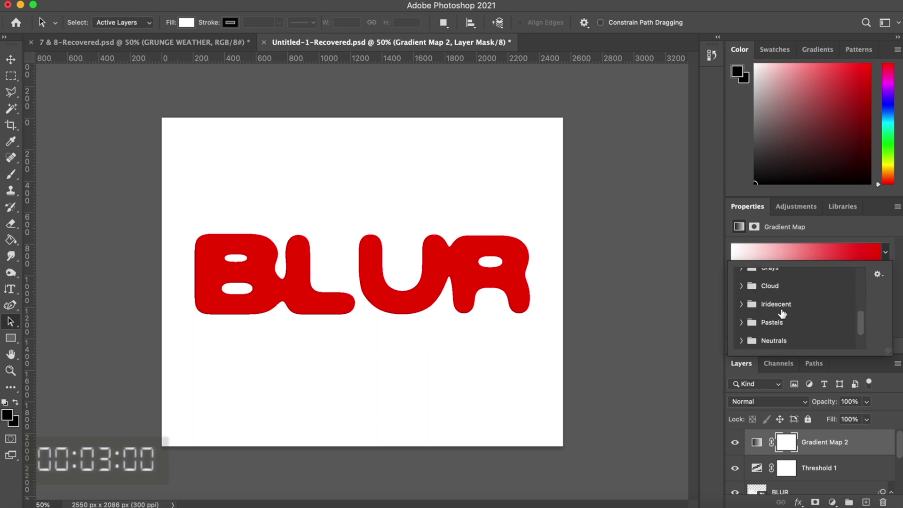
scroll(782, 314, "down", 2)
left_click(742, 338)
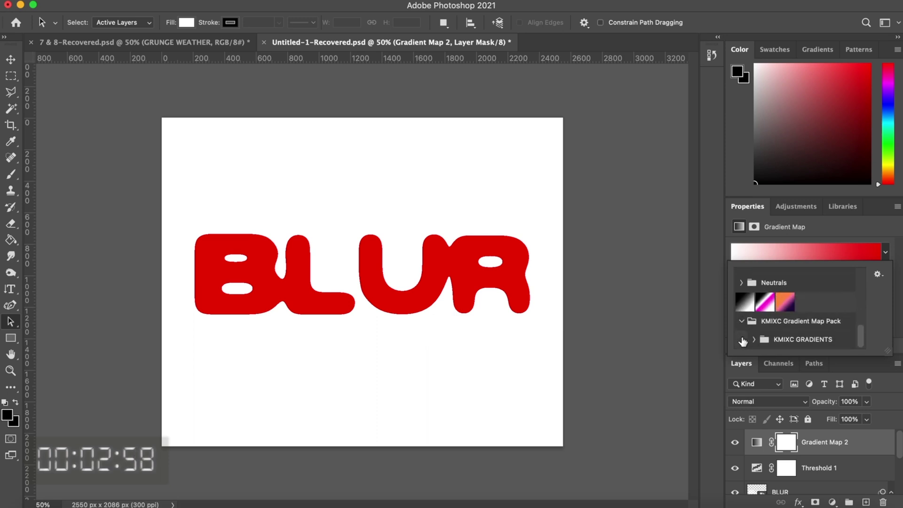
left_click(748, 337)
scroll(753, 324, "down", 2)
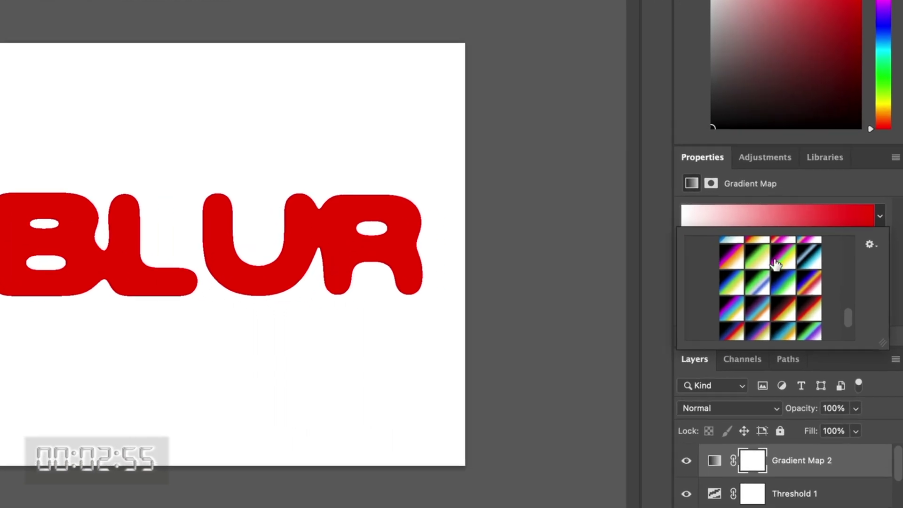
scroll(775, 264, "up", 1)
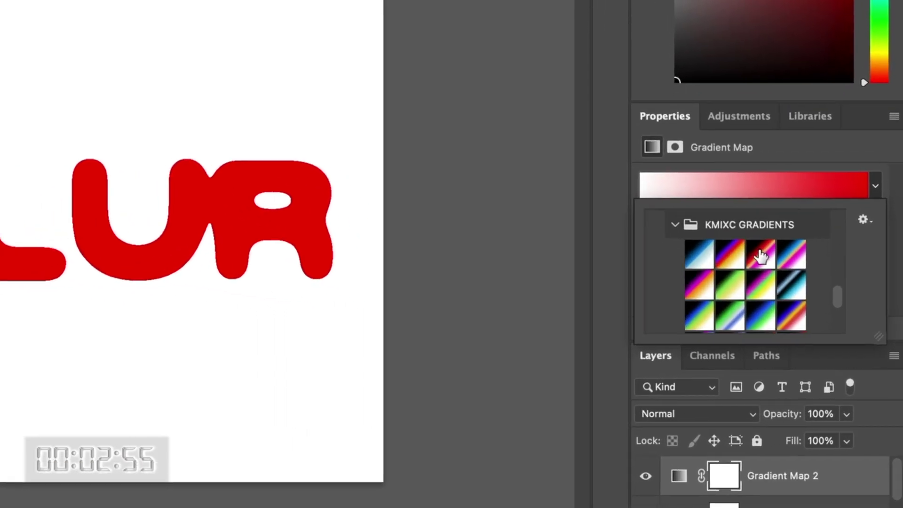
scroll(780, 273, "down", 2)
scroll(727, 228, "down", 2)
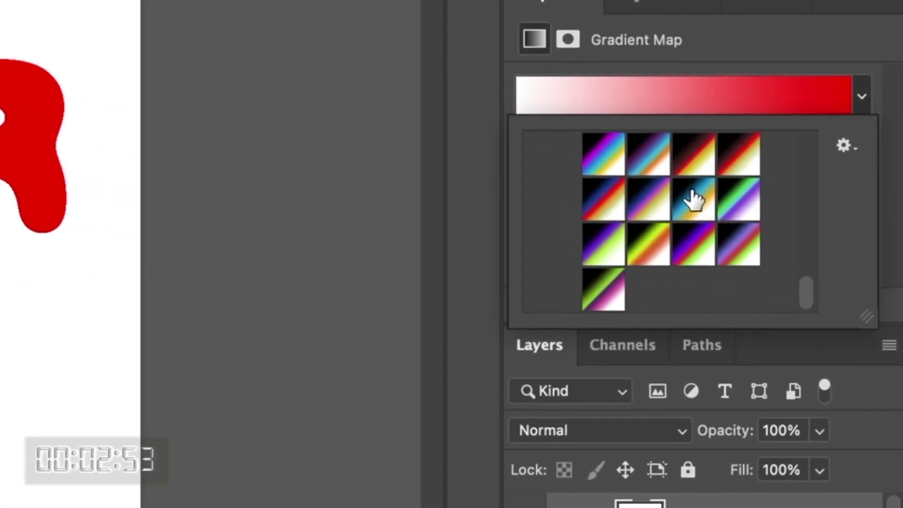
scroll(738, 258, "up", 3)
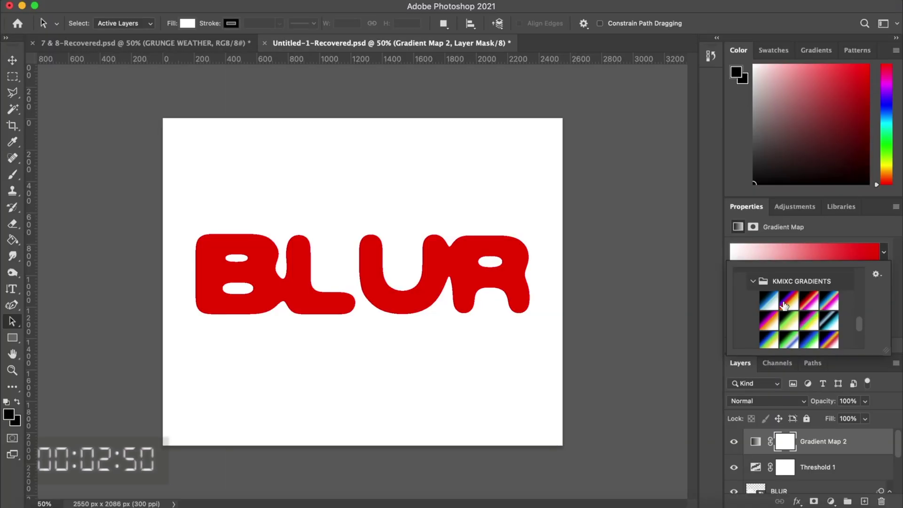
left_click(784, 305)
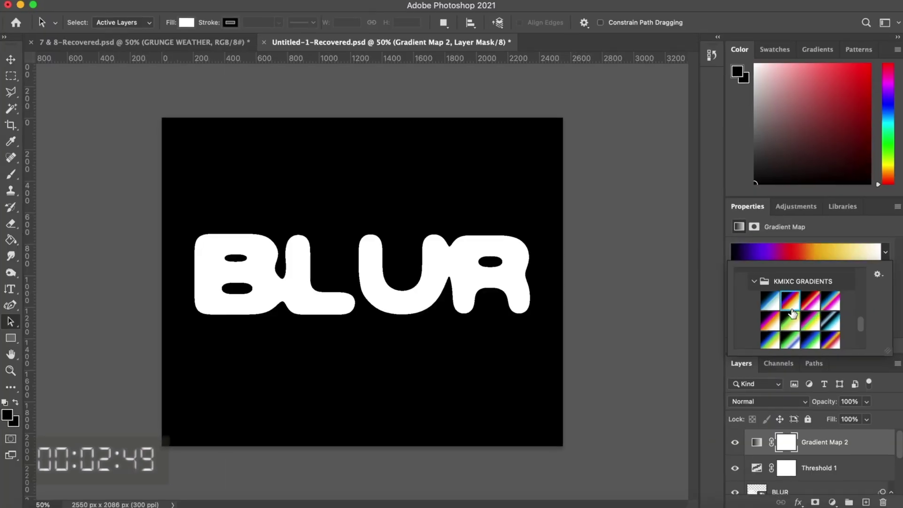
left_click(712, 332)
Duplicate BLUR, move the copy below it, and raise the copy's Gaussian Blur radius to 167.7 px.
left_click(780, 491)
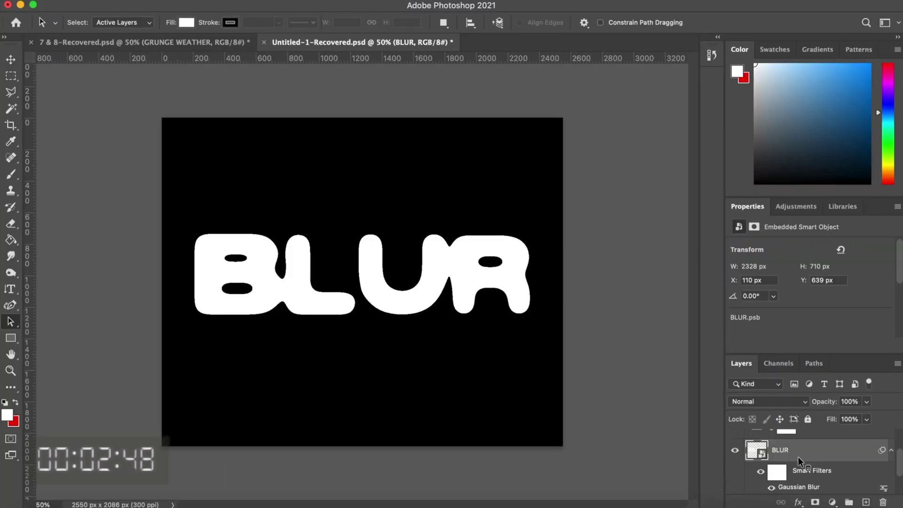
right_click(796, 453)
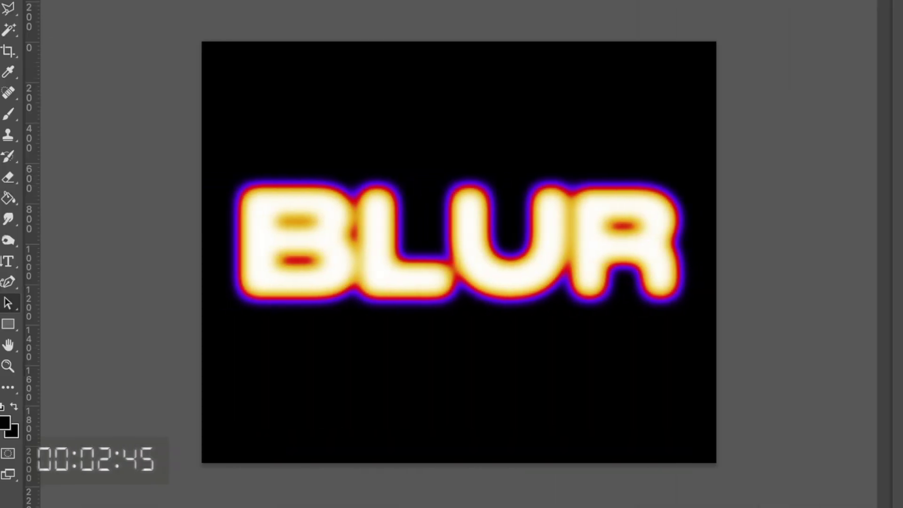
left_click(670, 387)
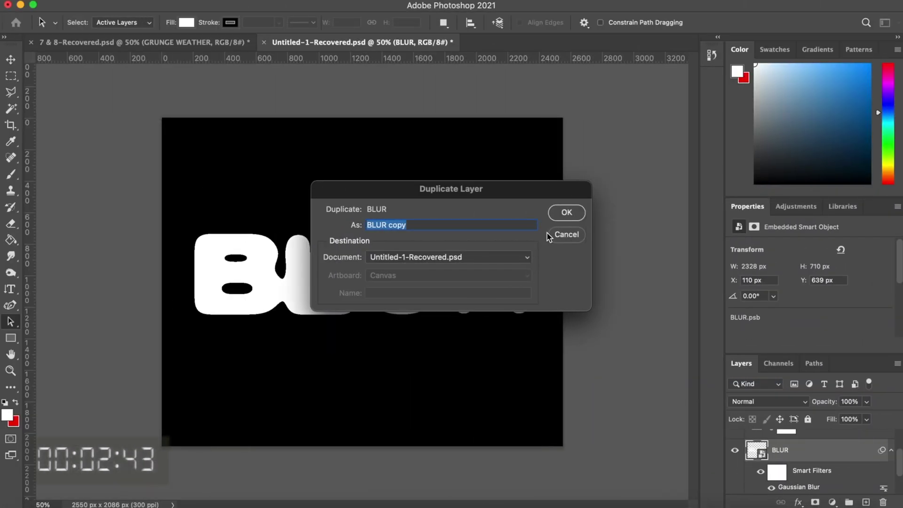
left_click(567, 213)
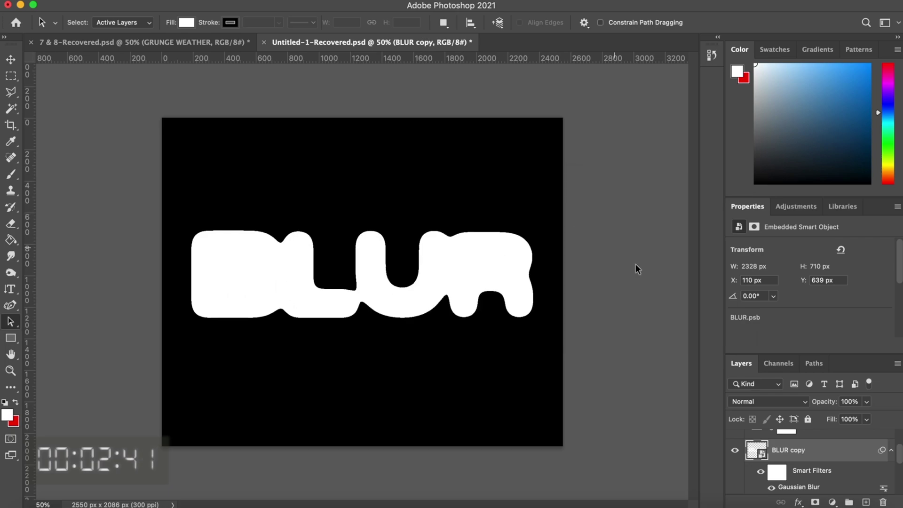
scroll(581, 357, "up", 1)
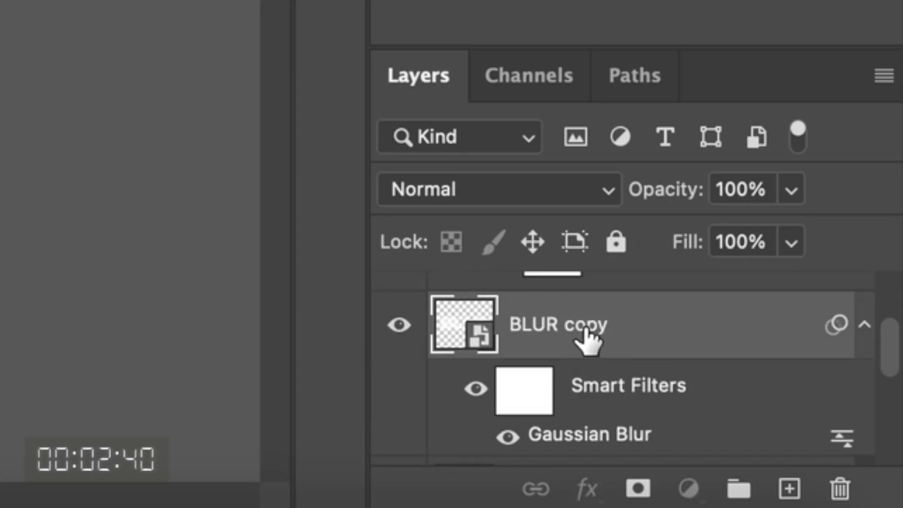
left_click_drag(586, 337, 590, 417)
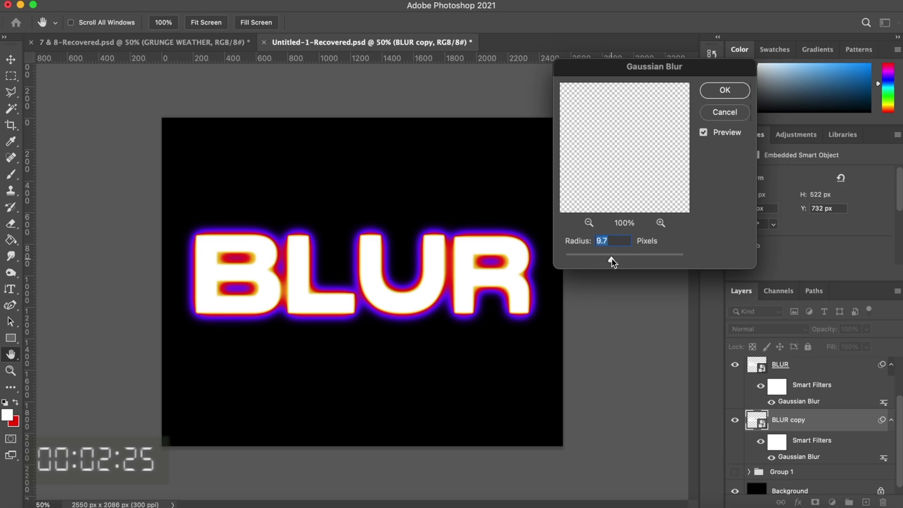
left_click_drag(612, 262, 657, 263)
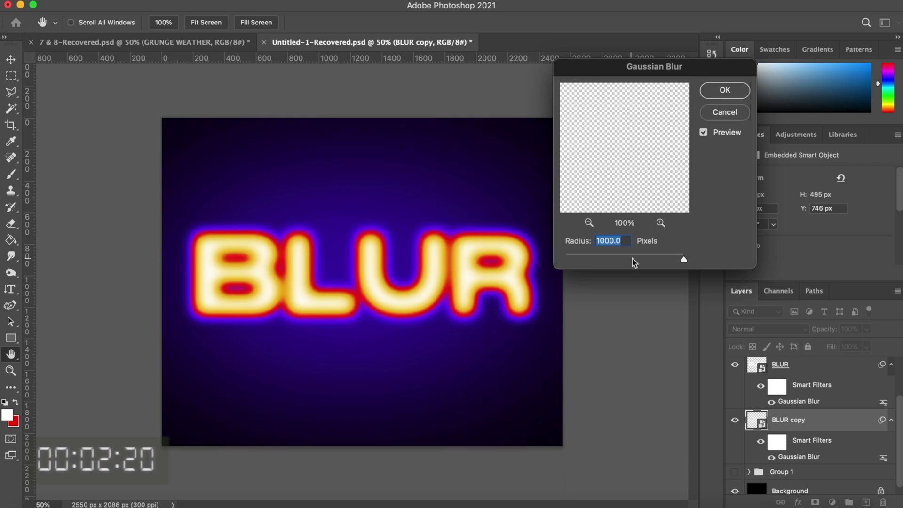
Set the BLUR copy's Gaussian Blur radius to 64.8 px and confirm it.
left_click(630, 259)
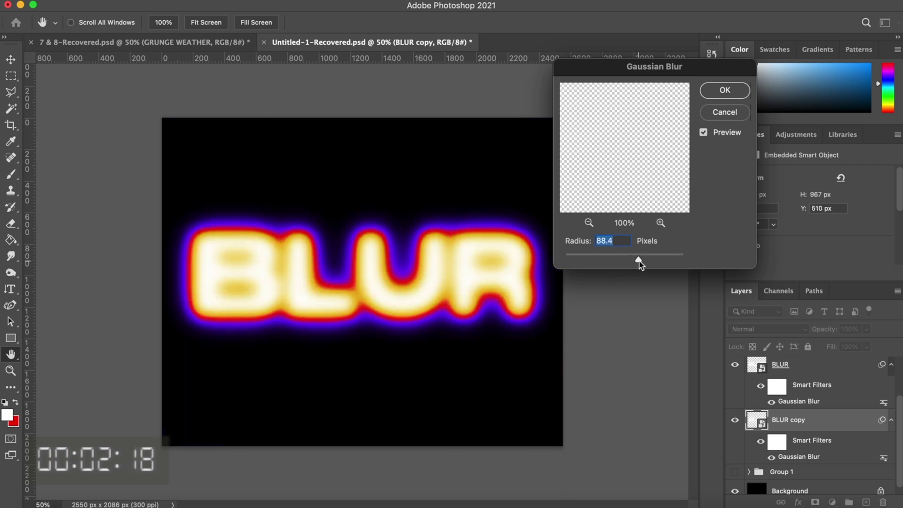
left_click(632, 259)
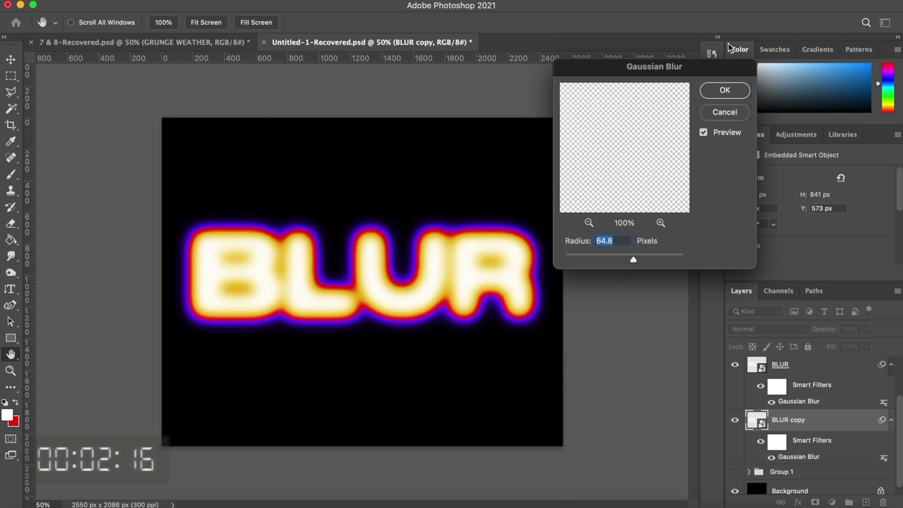
left_click(724, 90)
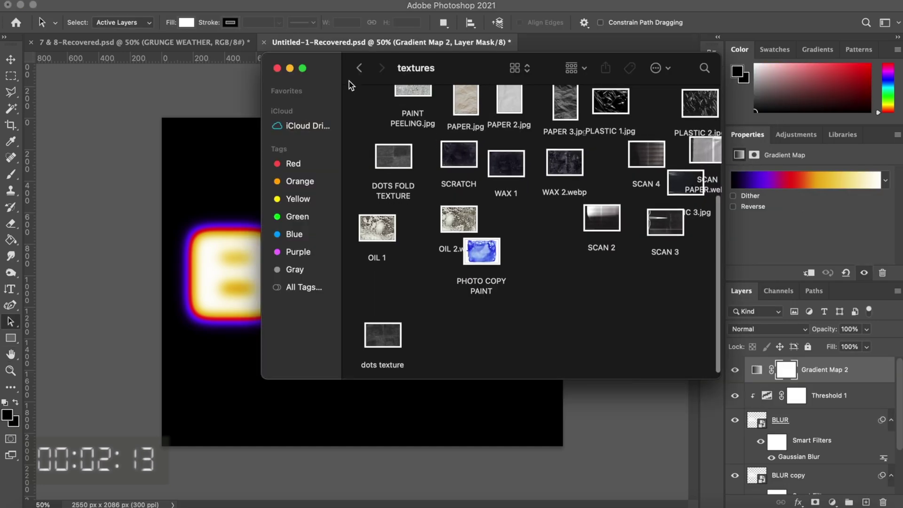
Search Pexels for 'Wax texture' and browse the results.
left_click_drag(331, 67, 509, 104)
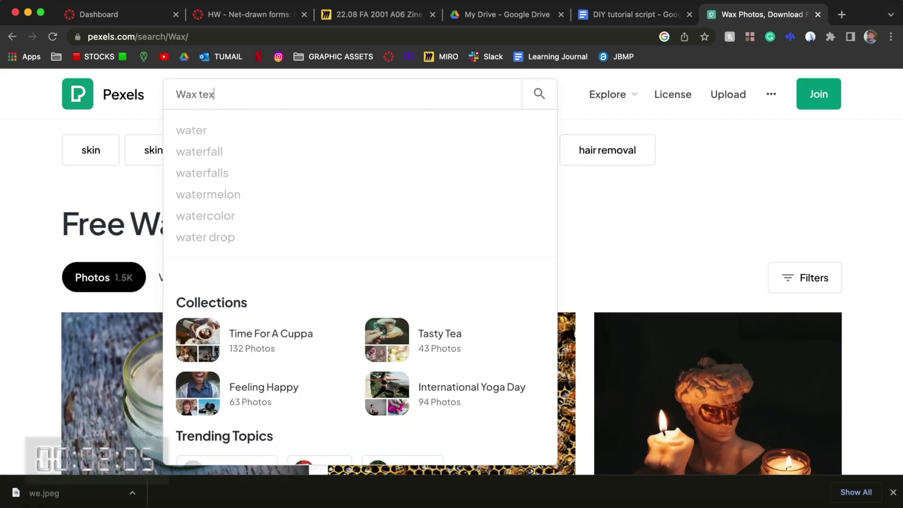
type("ture")
key("Return")
scroll(260, 279, "down", 2)
scroll(260, 279, "down", 10)
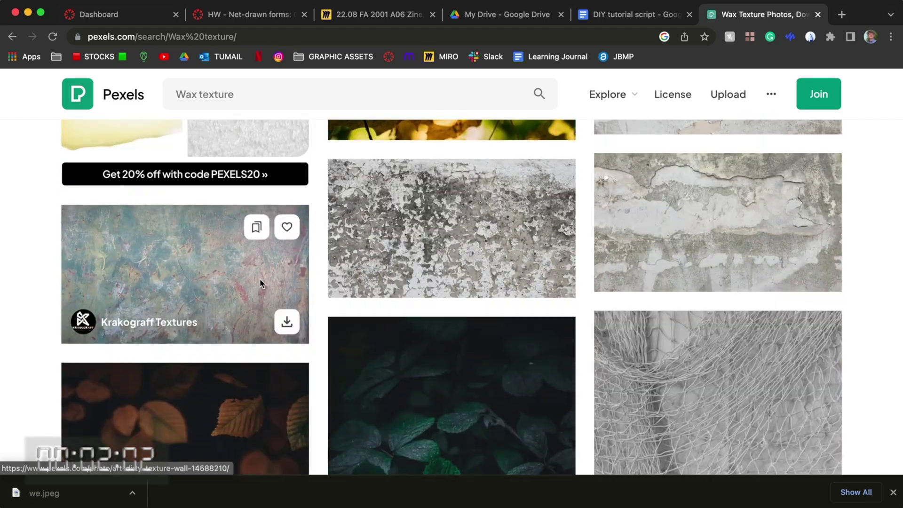
Preview a grungy texture photo, then bring the WAX 1 texture into the document.
left_click(259, 278)
scroll(551, 275, "down", 1)
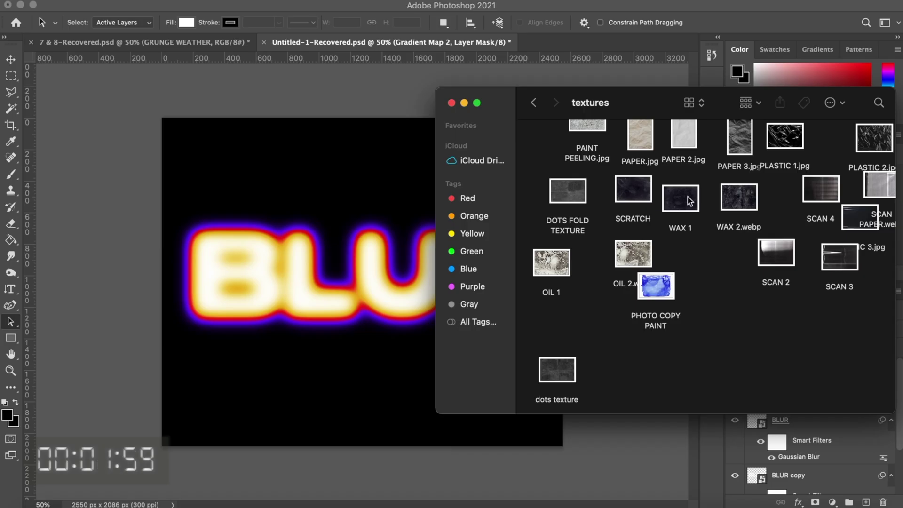
left_click_drag(688, 197, 329, 253)
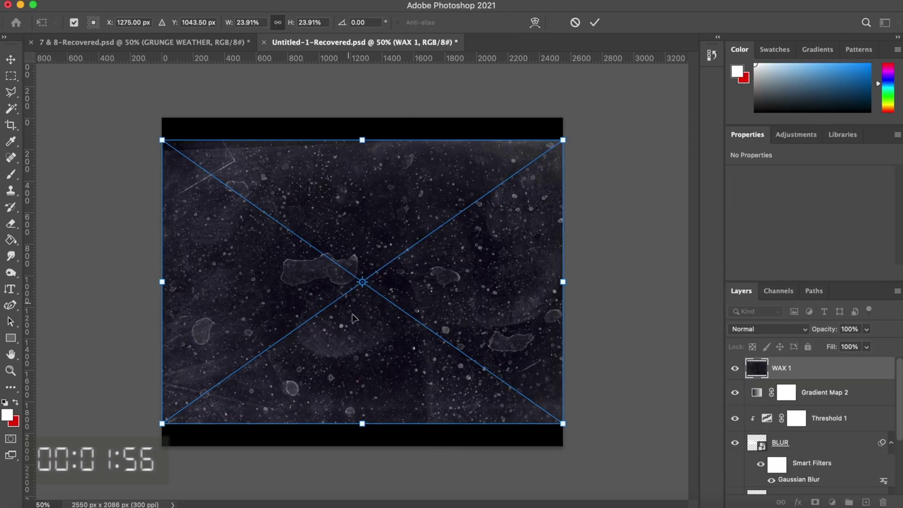
Stretch WAX 1 to fill the canvas height and blend it with Linear Dodge (Add).
left_click_drag(366, 426, 366, 443)
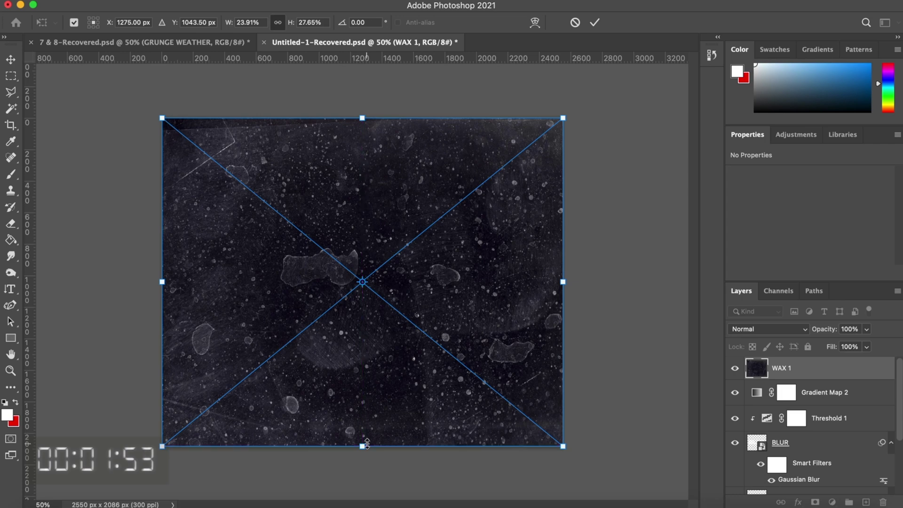
key("Return")
key("a")
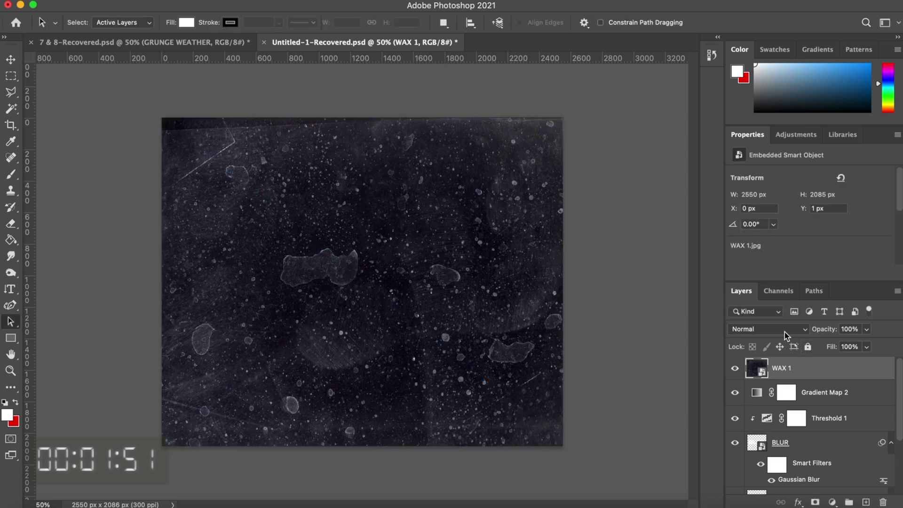
left_click(799, 328)
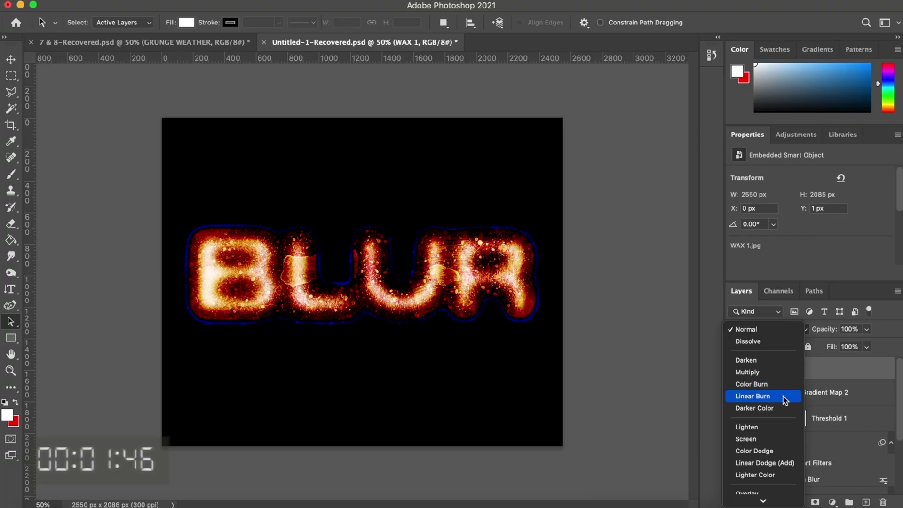
left_click(781, 463)
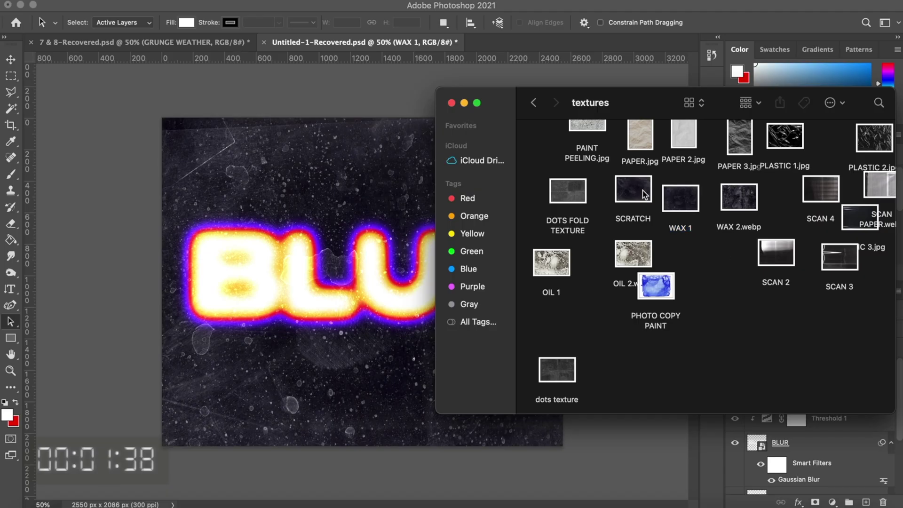
Place the SCRATCH texture, stretch it over the canvas, and blend it in Screen mode.
left_click_drag(644, 194, 360, 259)
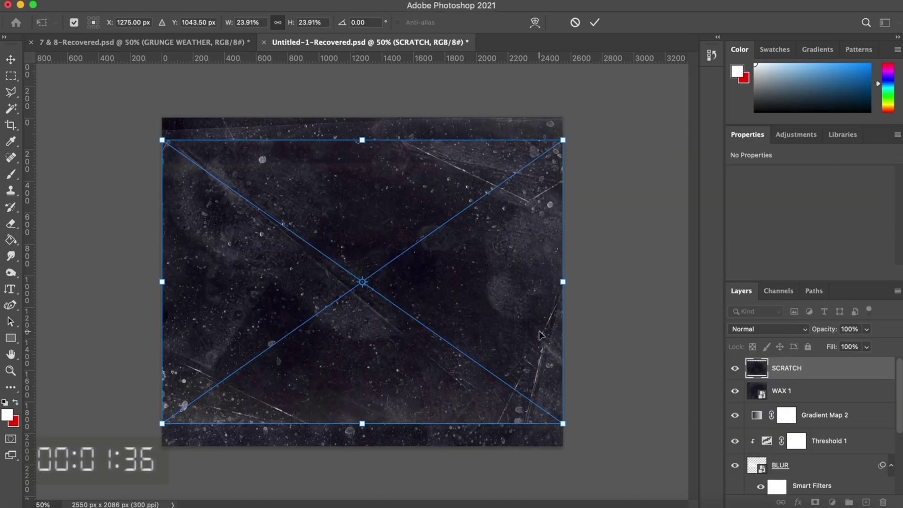
left_click_drag(362, 423, 363, 447)
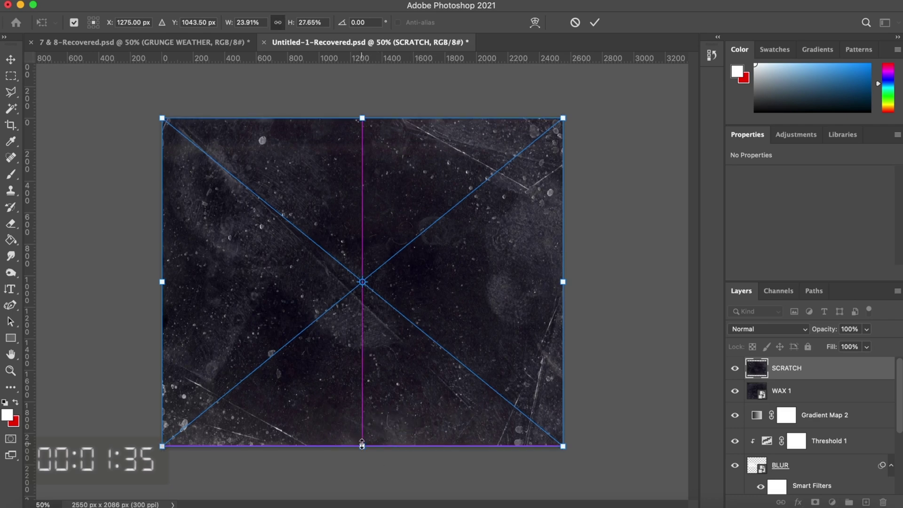
key("Return")
left_click(771, 329)
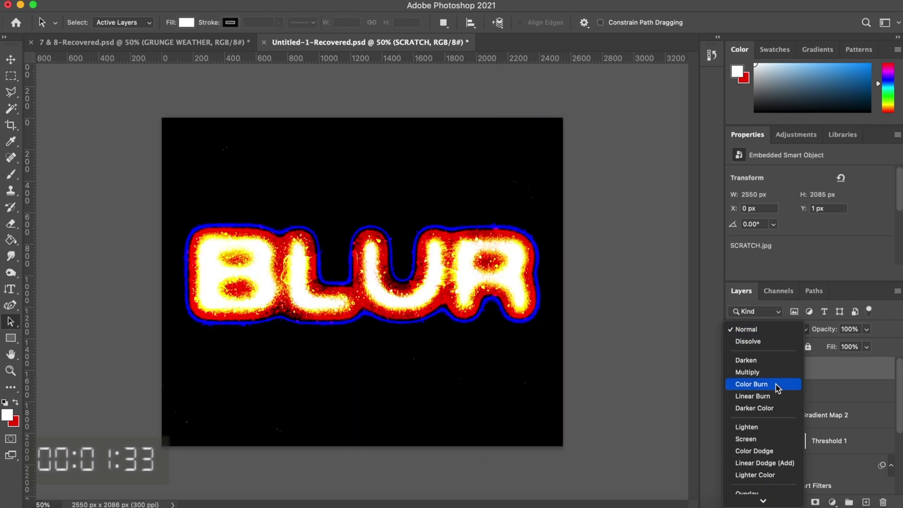
left_click(850, 370)
left_click(800, 329)
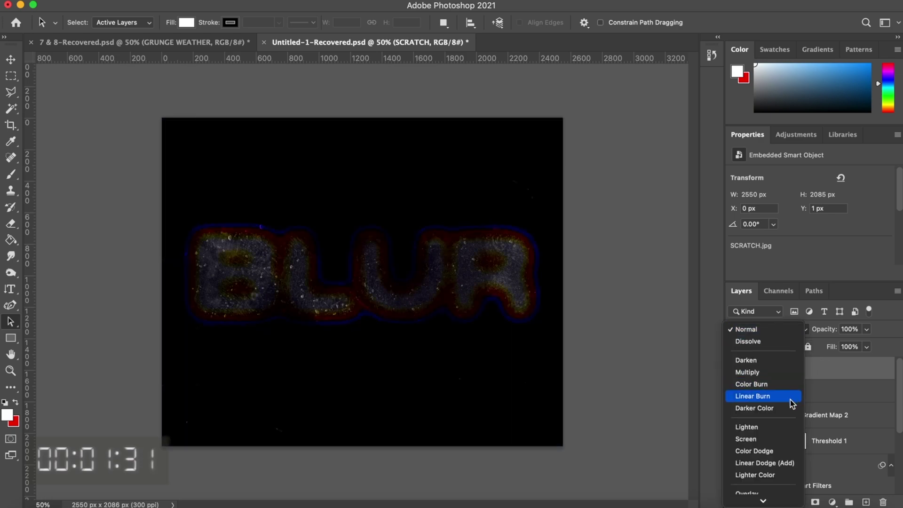
mouse_move(752, 494)
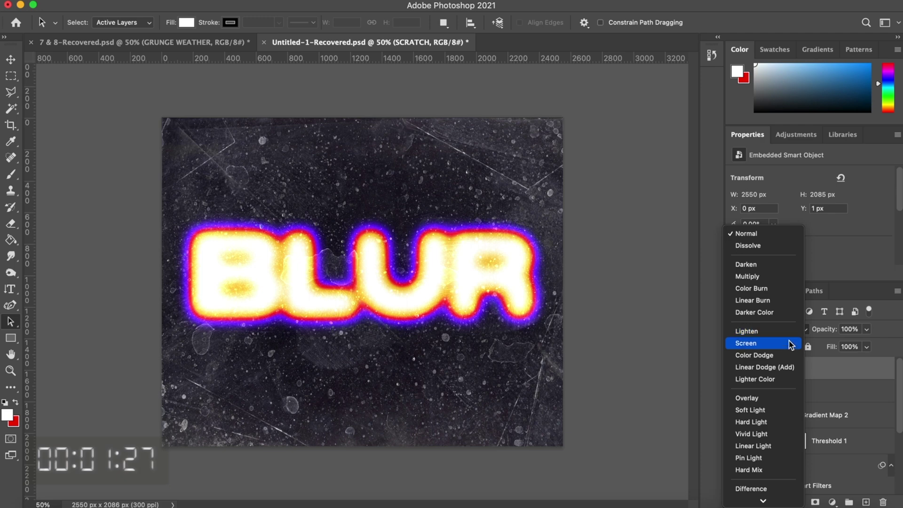
left_click(789, 352)
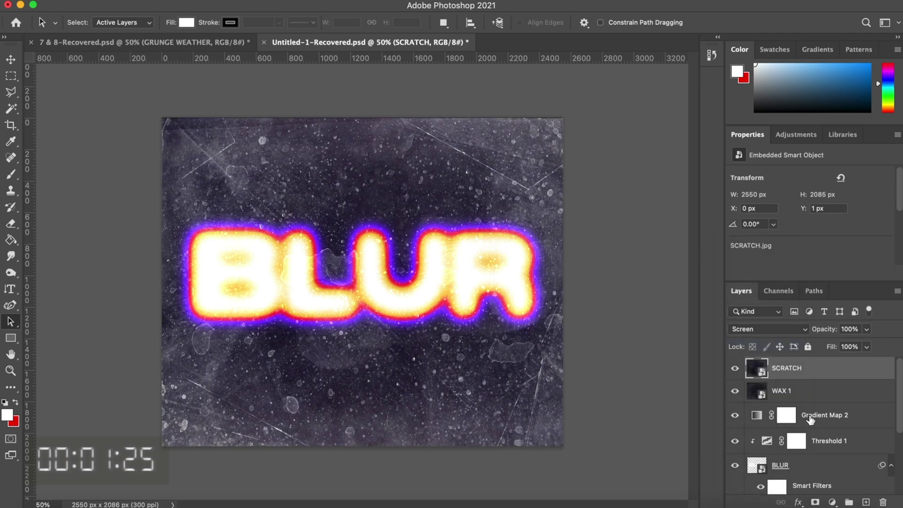
left_click(806, 393, "shift")
Restack SCRATCH and WAX 1 below Gradient Map 2, then enlarge the corduroy texture over the canvas.
left_click_drag(815, 376, 816, 433)
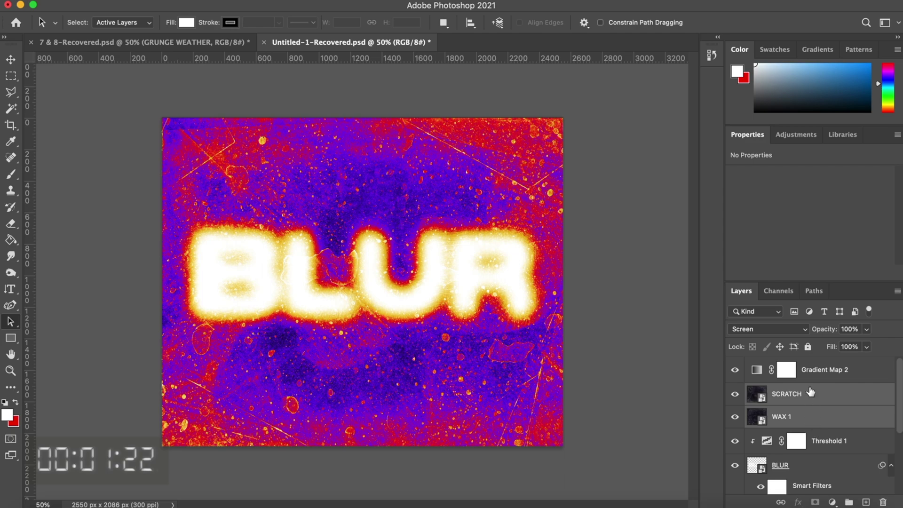
left_click(810, 392)
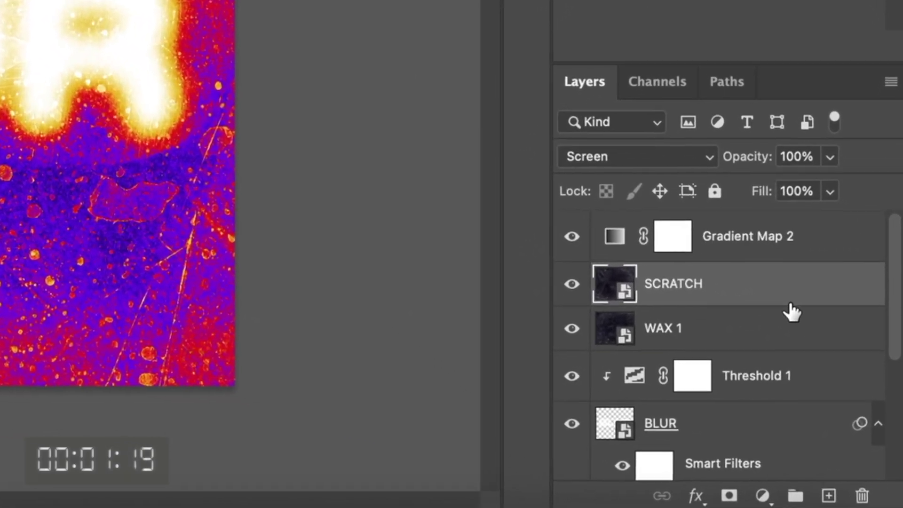
left_click_drag(790, 357, 805, 303)
left_click_drag(773, 238, 774, 241)
mouse_move(742, 335)
left_mouse_down()
mouse_move(740, 264)
mouse_move(743, 278)
left_mouse_up()
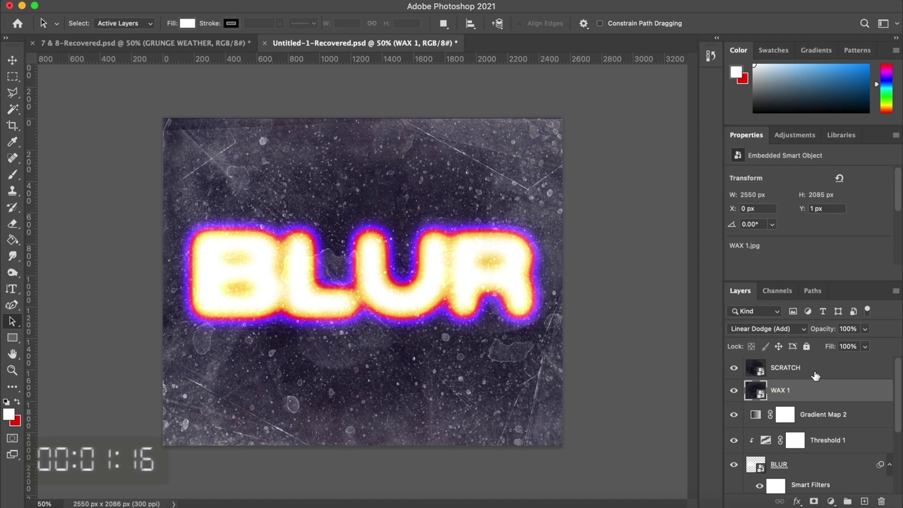
left_click_drag(739, 246, 740, 359)
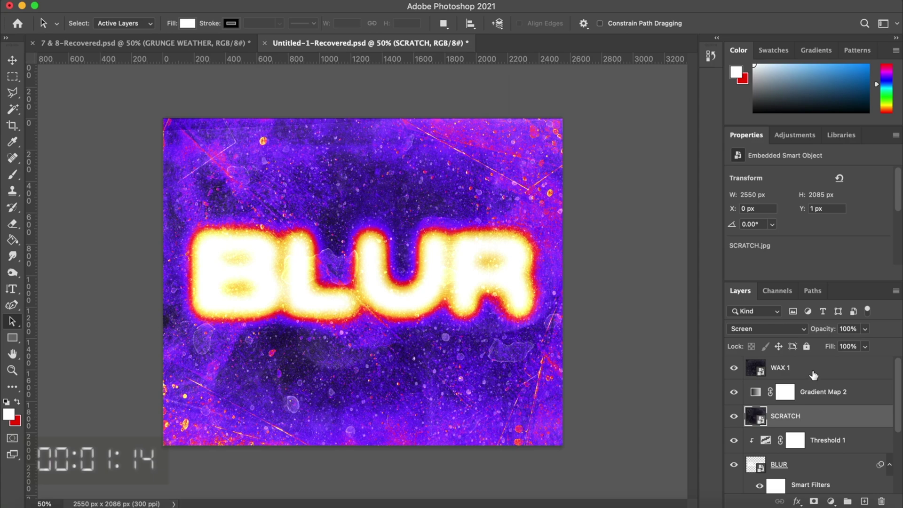
mouse_move(813, 376)
left_mouse_down()
mouse_move(812, 416)
mouse_move(811, 372)
left_mouse_up()
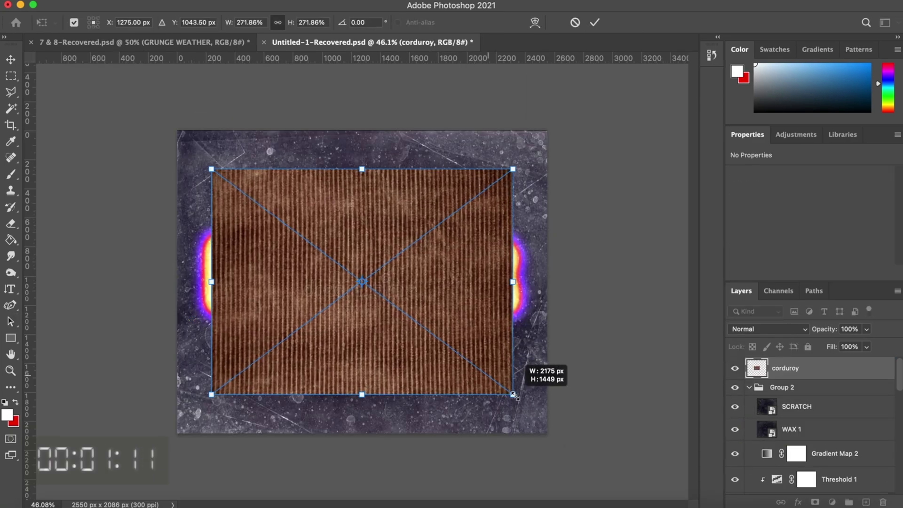
left_click_drag(532, 392, 546, 433)
Commit the corduroy texture, move it below Gradient Map 2, and blend it in Vivid Light.
key("Return")
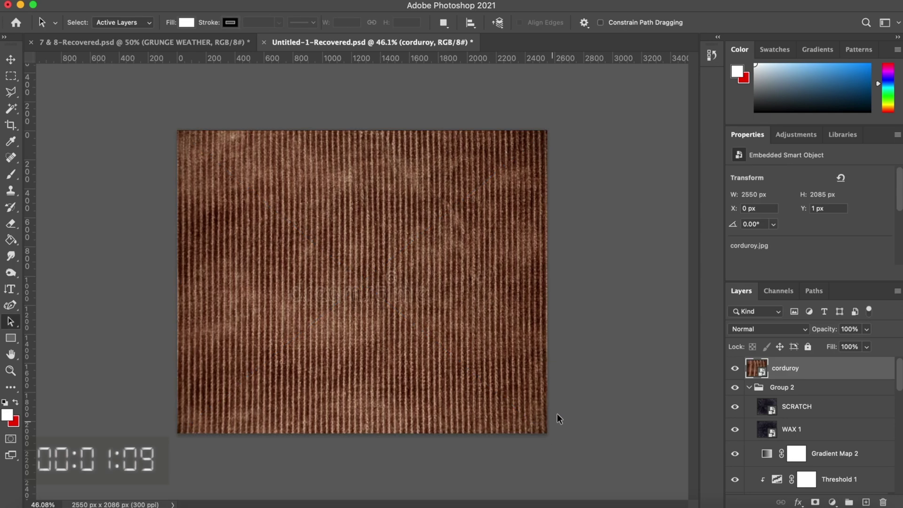
left_click(758, 330)
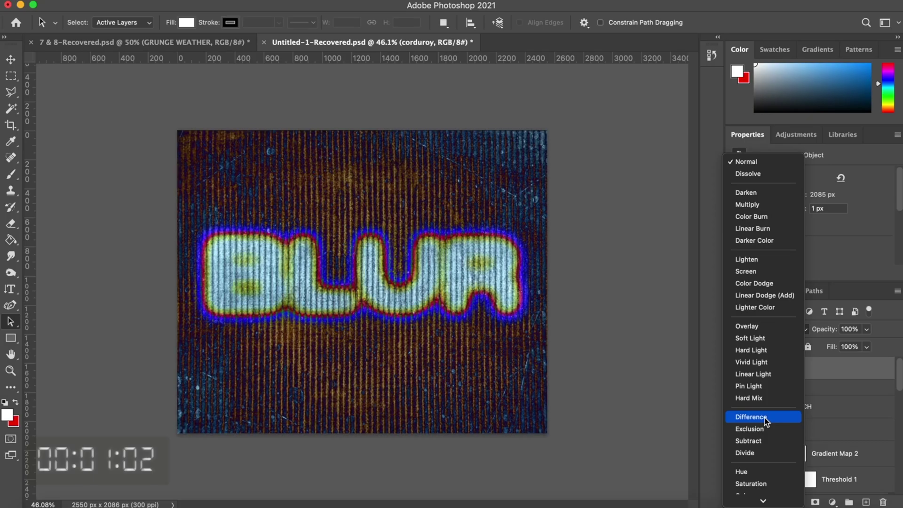
left_click(765, 417)
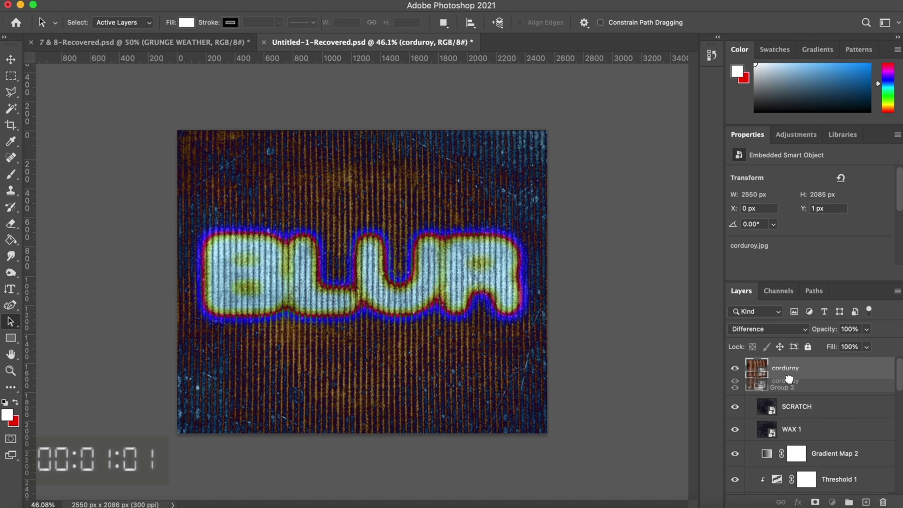
left_click_drag(787, 372, 806, 466)
left_click(785, 331)
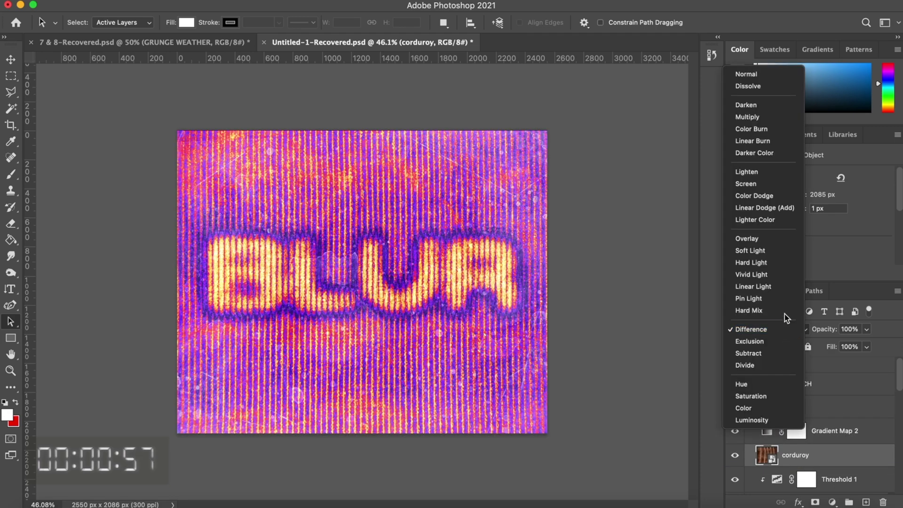
left_click(787, 276)
Try several presets on Gradient Map 2, then apply the black-blue-red-yellow-white gradient.
scroll(539, 283, "up", 2)
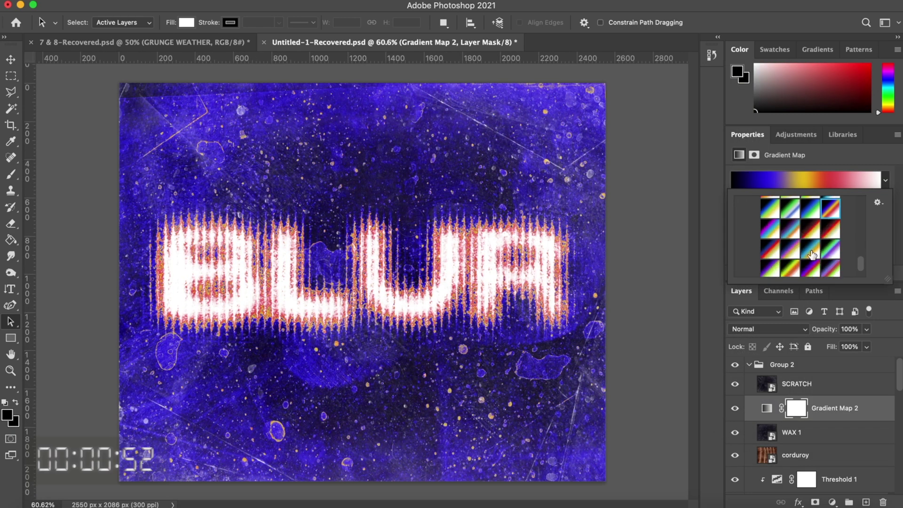
left_click(811, 252)
left_click(827, 234)
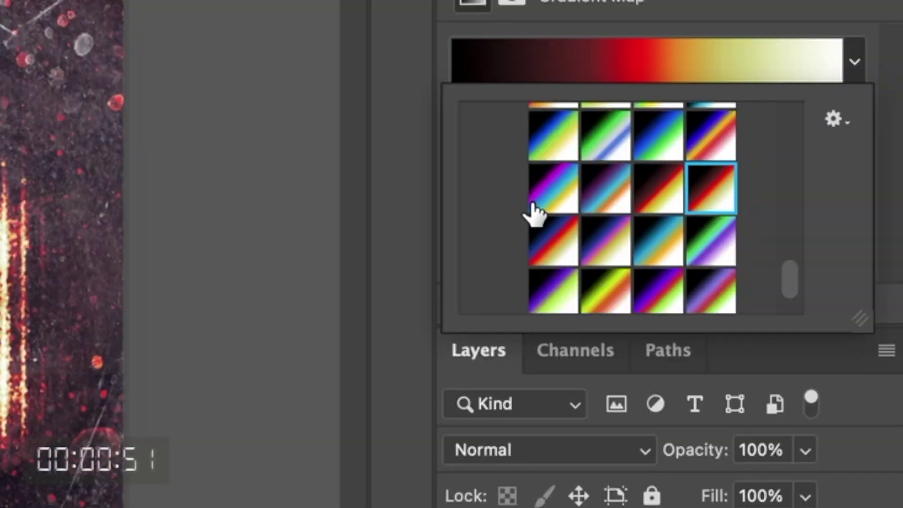
left_click(545, 202)
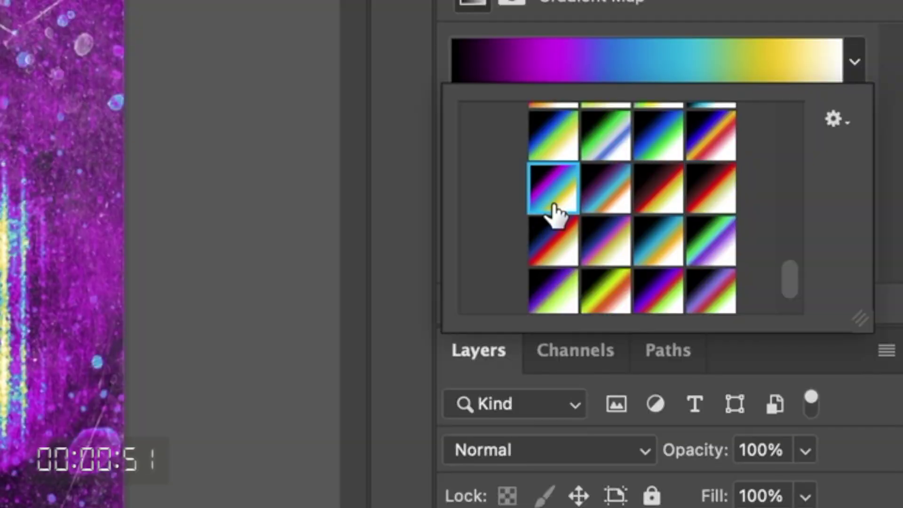
left_click(555, 242)
left_click(559, 280)
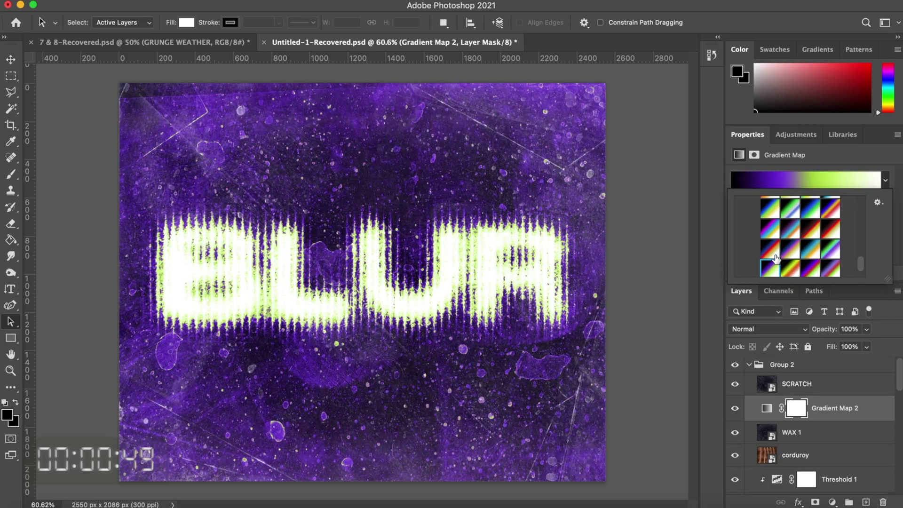
left_click(773, 259)
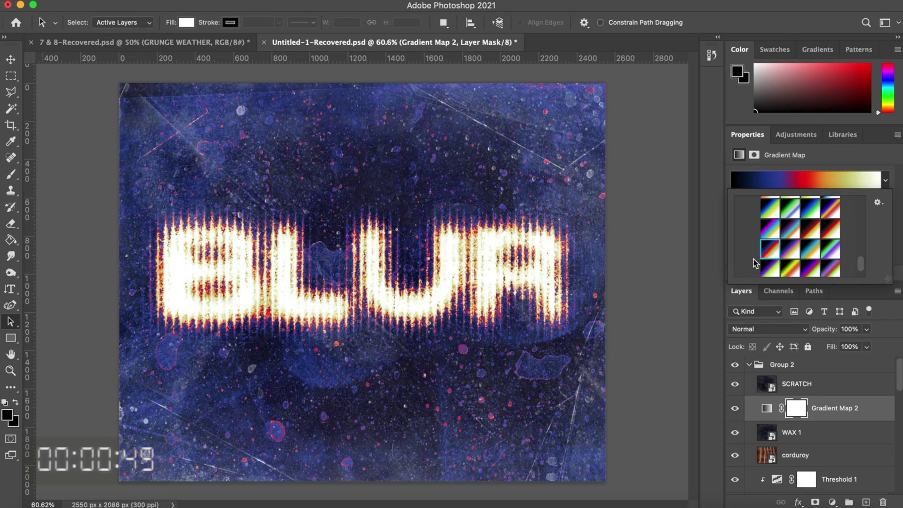
left_click(693, 270)
scroll(549, 259, "down", 2)
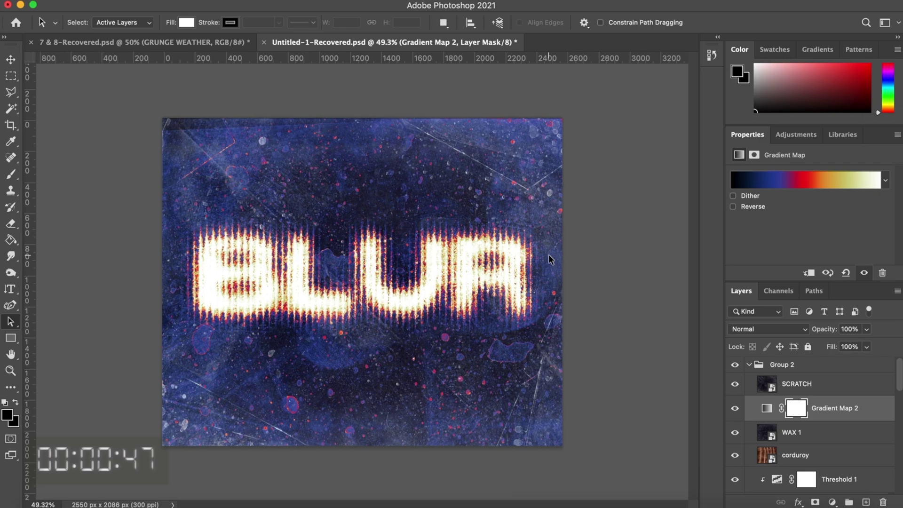